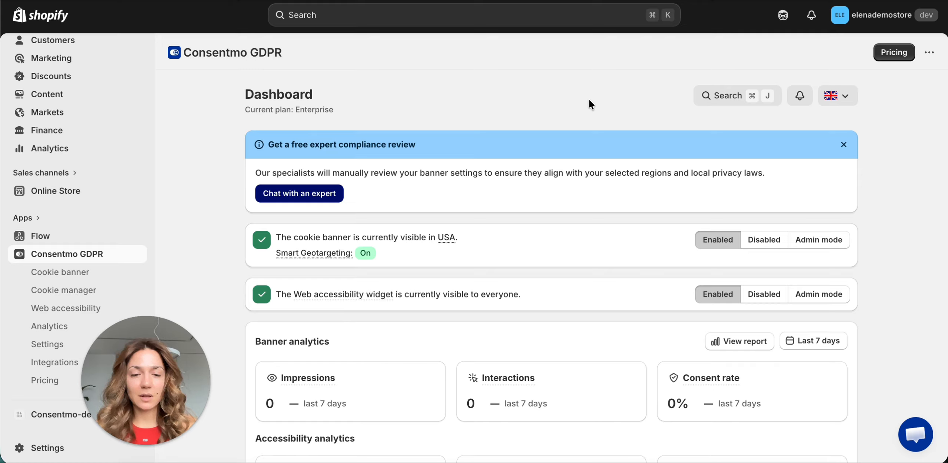
- Search the app for "style", open Color and Style, set the banner colors to Match theme and save
key("super+j")
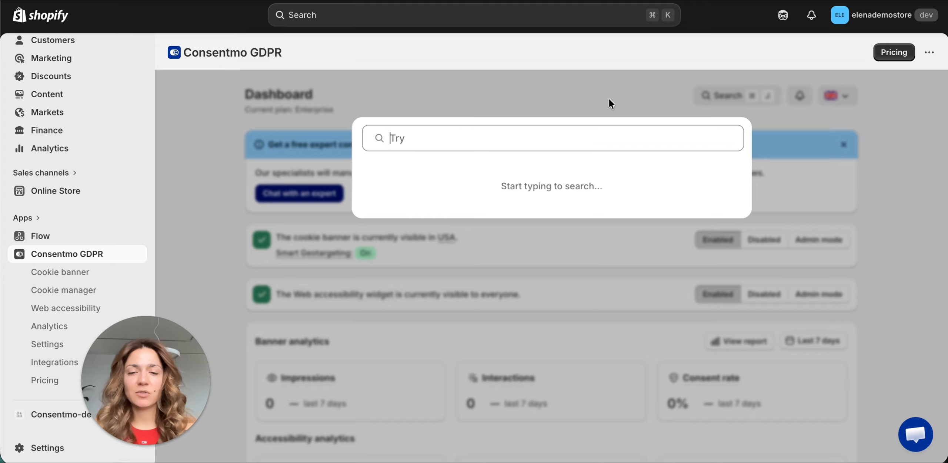
type("style")
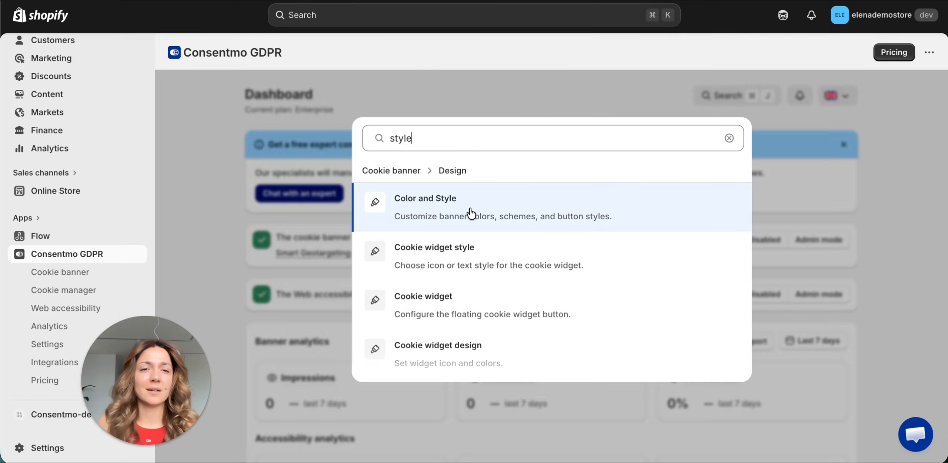
left_click(536, 215)
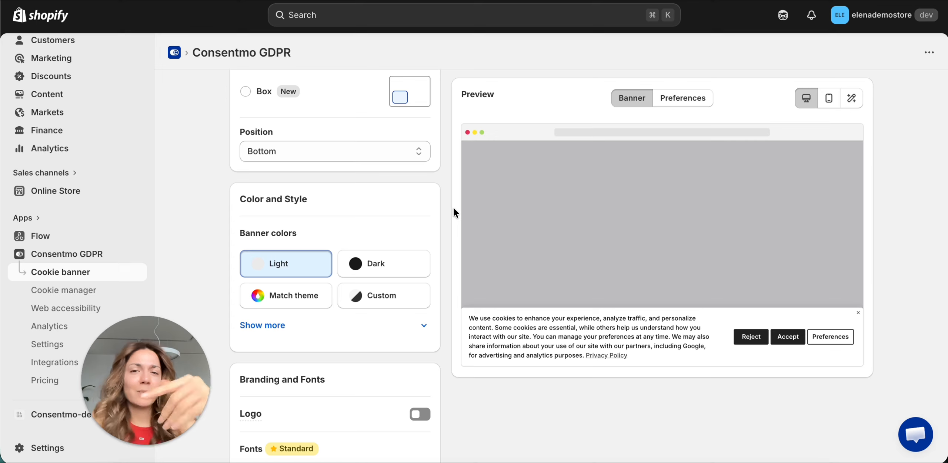
left_click(294, 303)
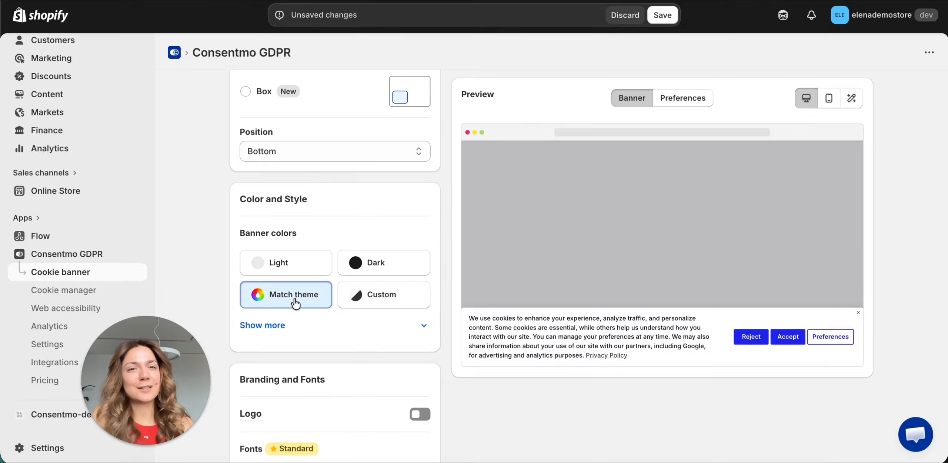
left_click(661, 17)
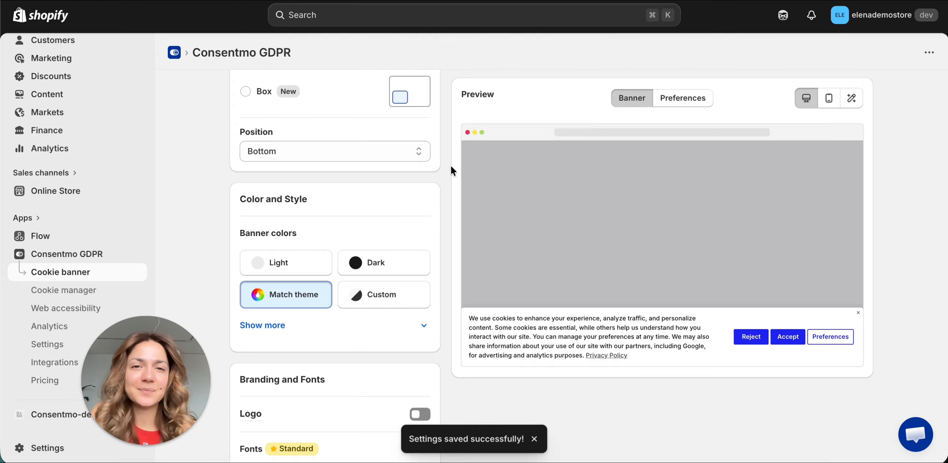
- Search the app settings for "domain" and open Cross domain consent sharing
scroll(451, 166, "up", 6)
left_click(522, 195)
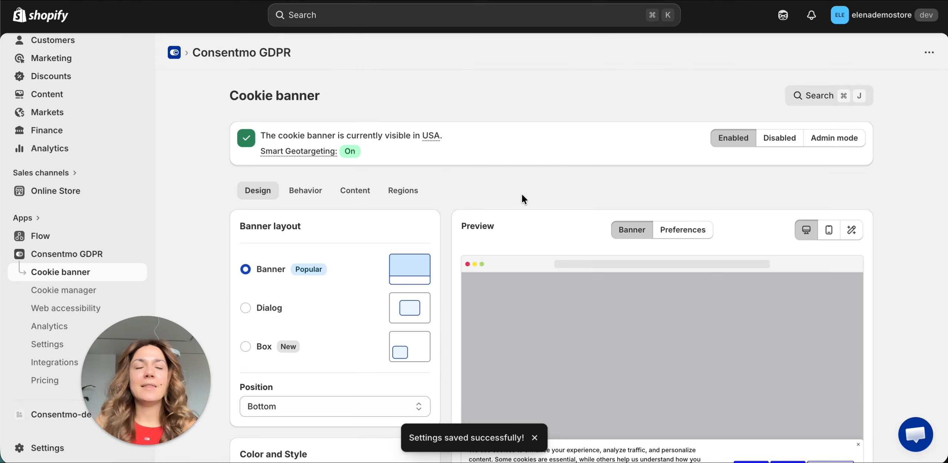
key("super+j")
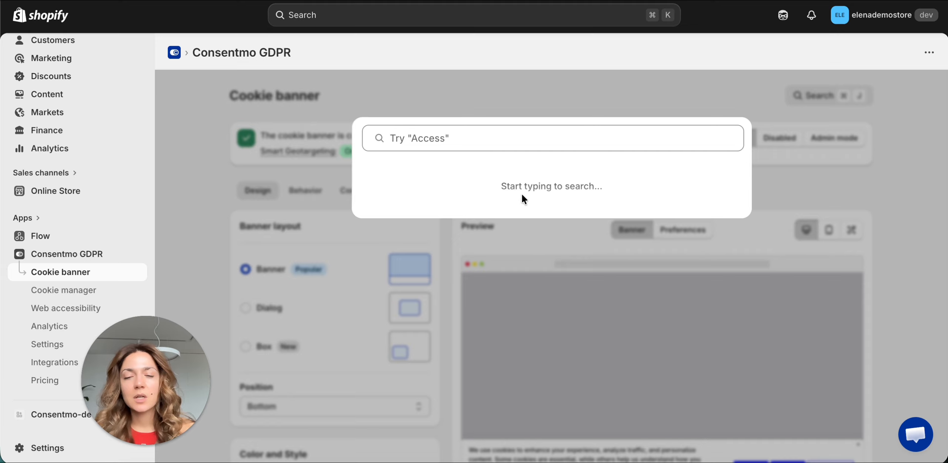
type("domain")
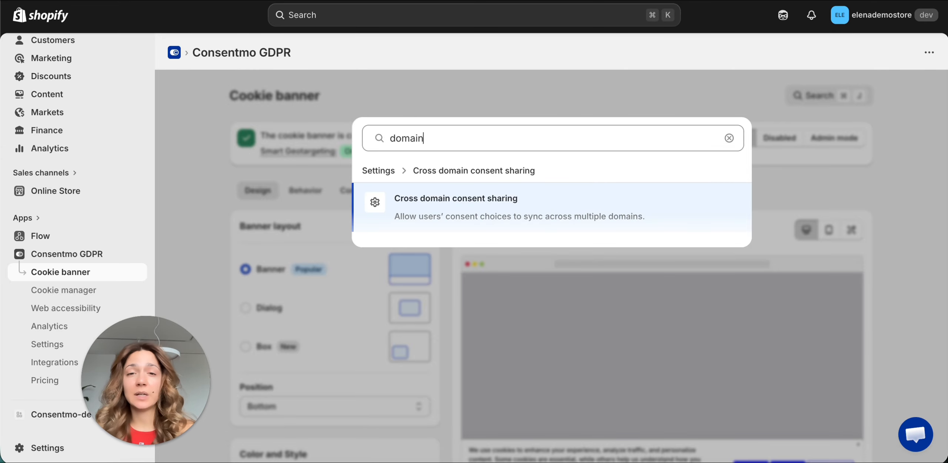
left_click(582, 211)
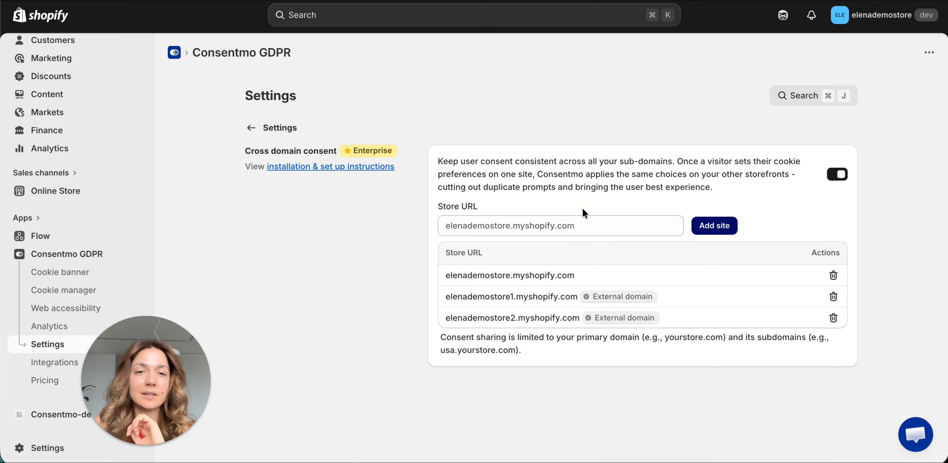
- Add elenademostore3.myshopify.com as a store URL for cross domain consent, based on the existing primary store address
left_click_drag(576, 276, 444, 278)
key("super+c")
left_click(480, 226)
key("super+v")
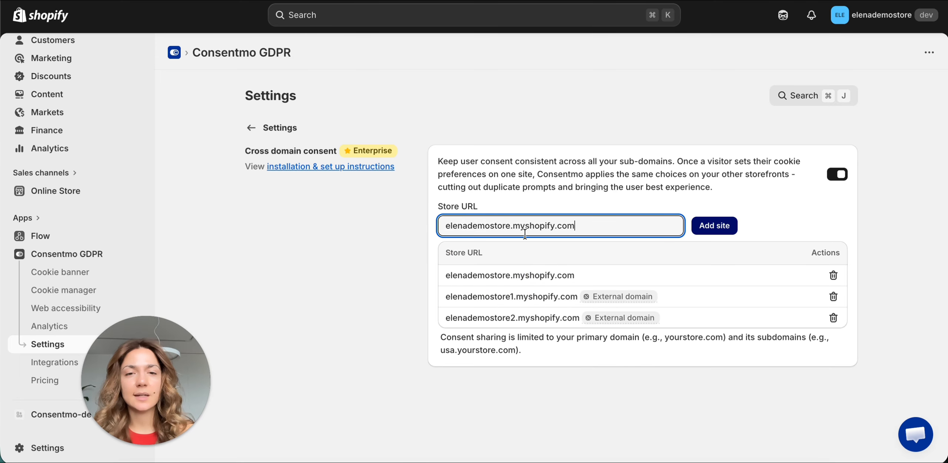
left_click(507, 226)
type("3")
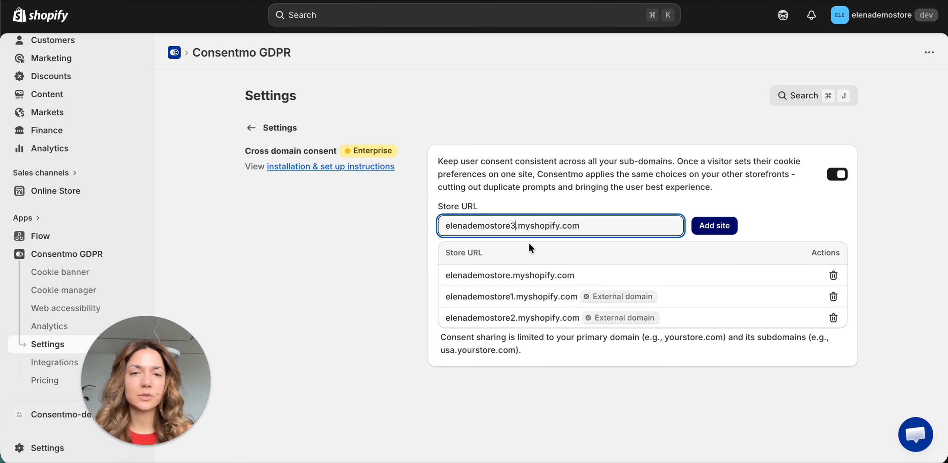
left_click(705, 226)
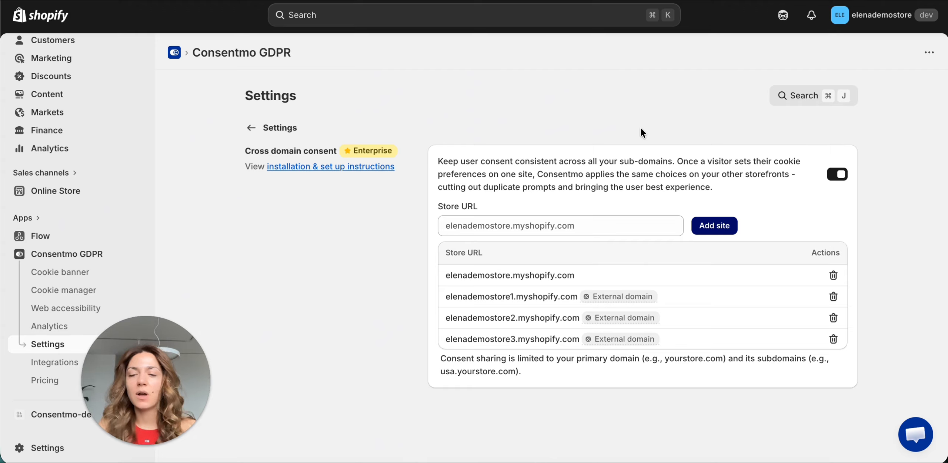
- Search the app for "cookies", open Manage cookies and look through the list of all cookies
key("super+j")
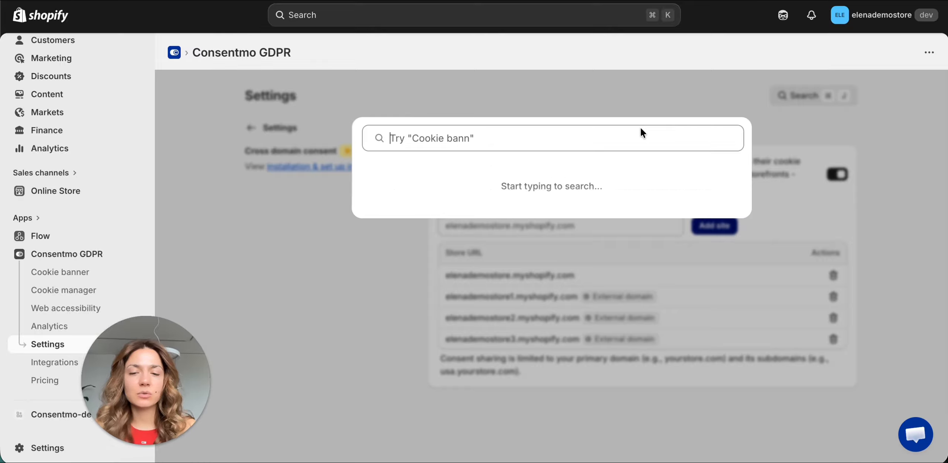
type("cookies")
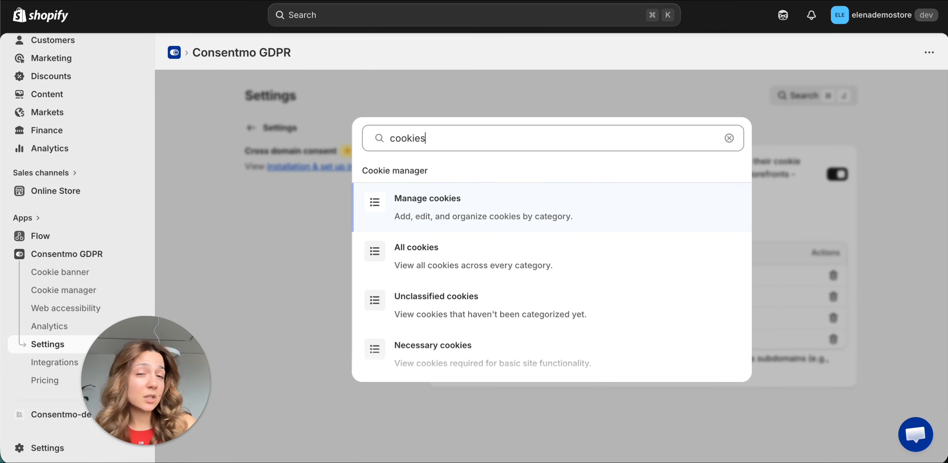
left_click(534, 203)
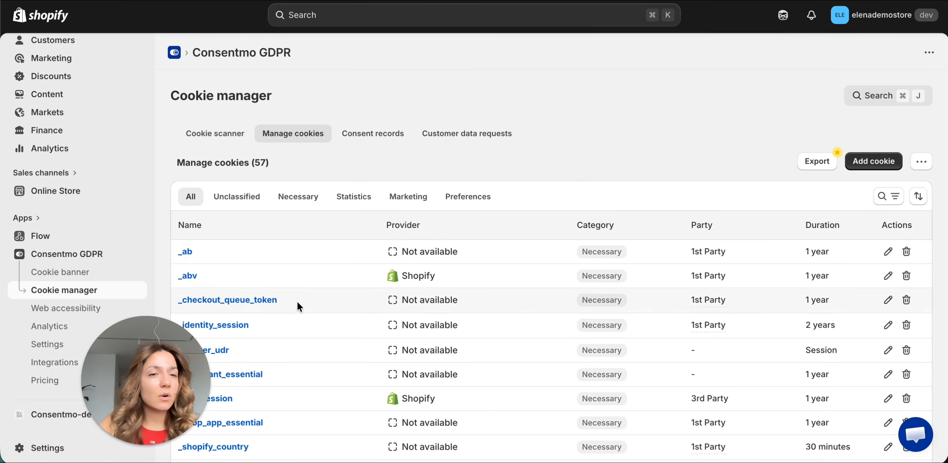
scroll(298, 307, "down", 3)
scroll(297, 302, "down", 10)
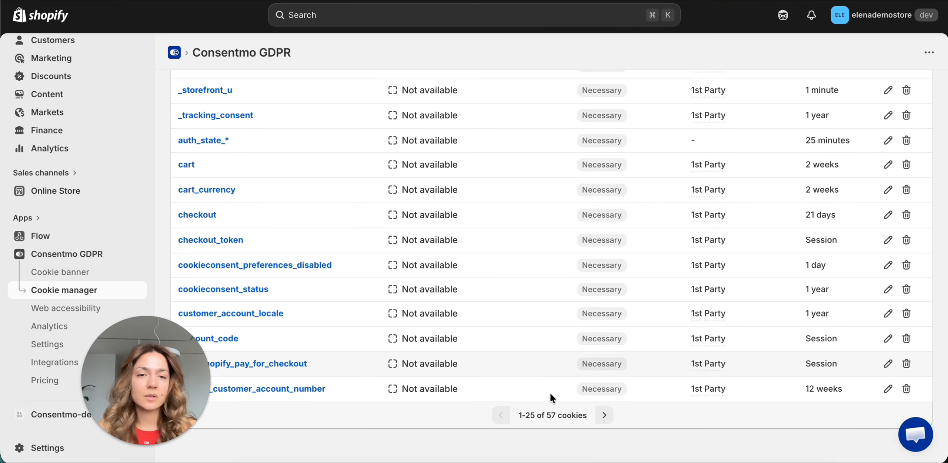
scroll(537, 200, "up", 10)
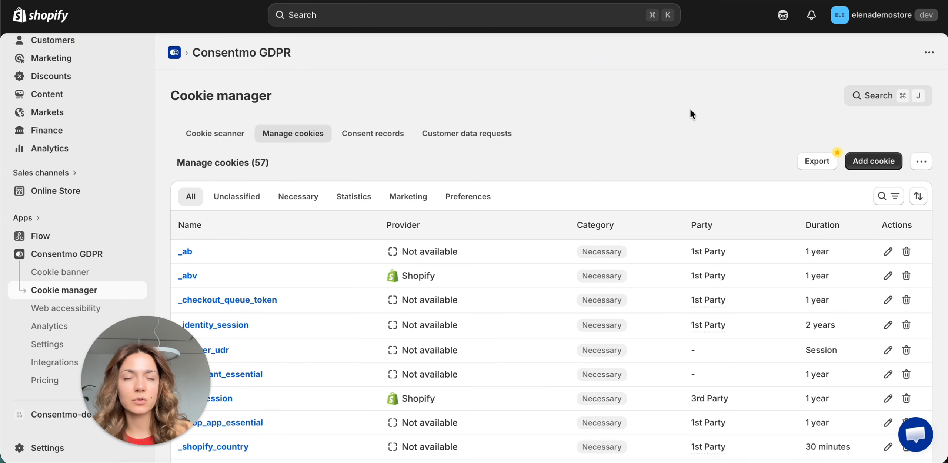
- Search the app for "scan" and open the Schedule scan result in the cookie scanner
key("super+j")
type("scan")
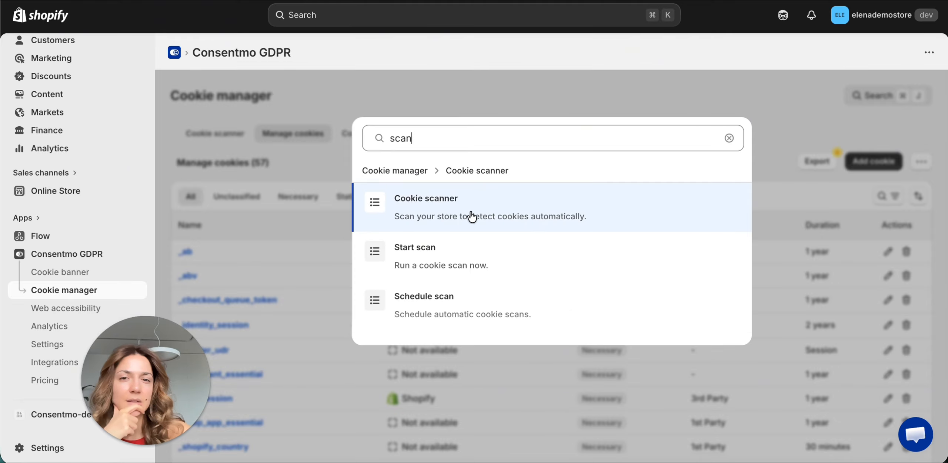
left_click(465, 313)
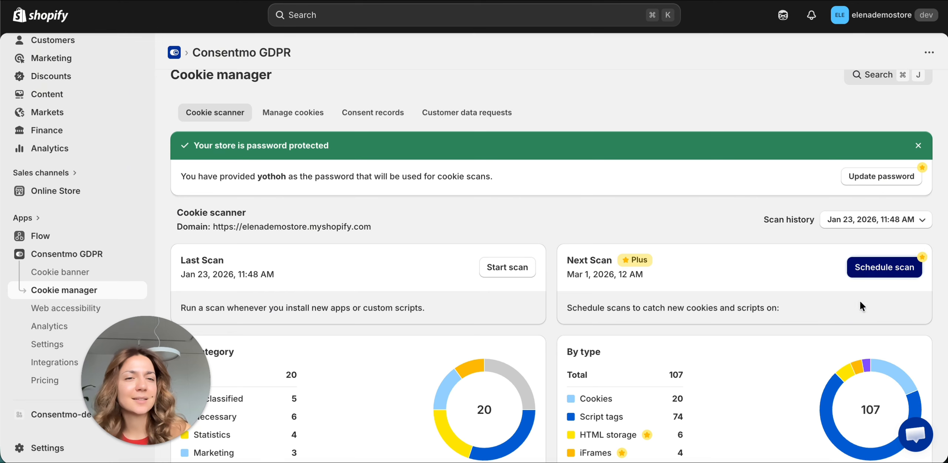
- Schedule a cookie scan for every month on day 5 at 1 AM
left_click(870, 275)
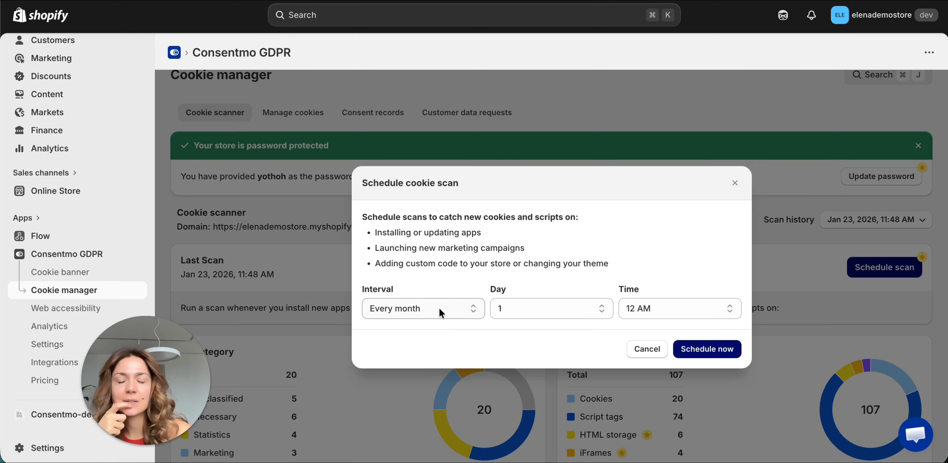
left_click(558, 312)
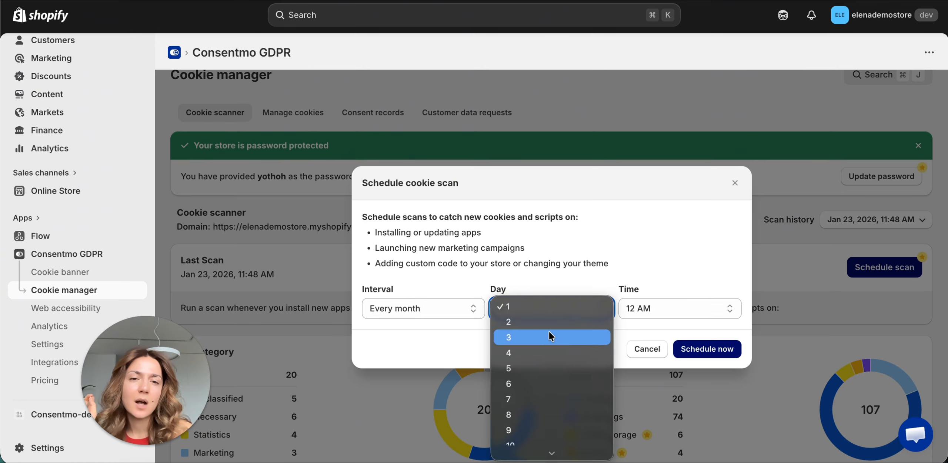
left_click(543, 365)
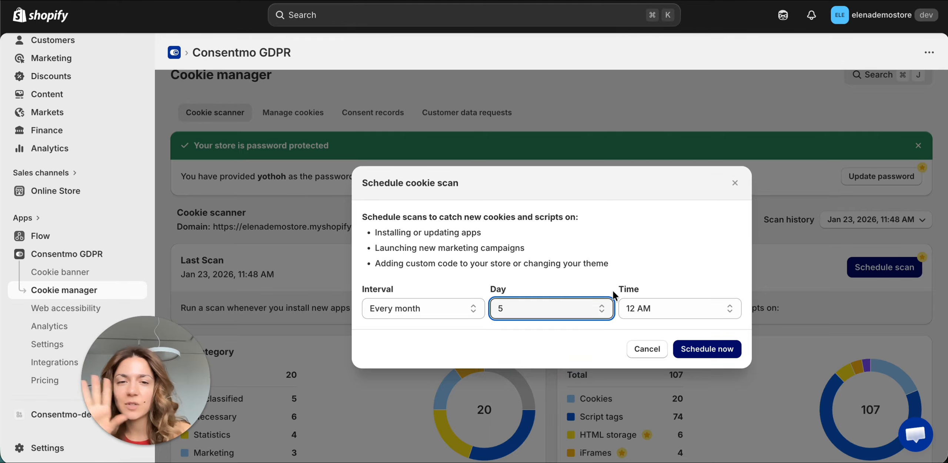
left_click(643, 306)
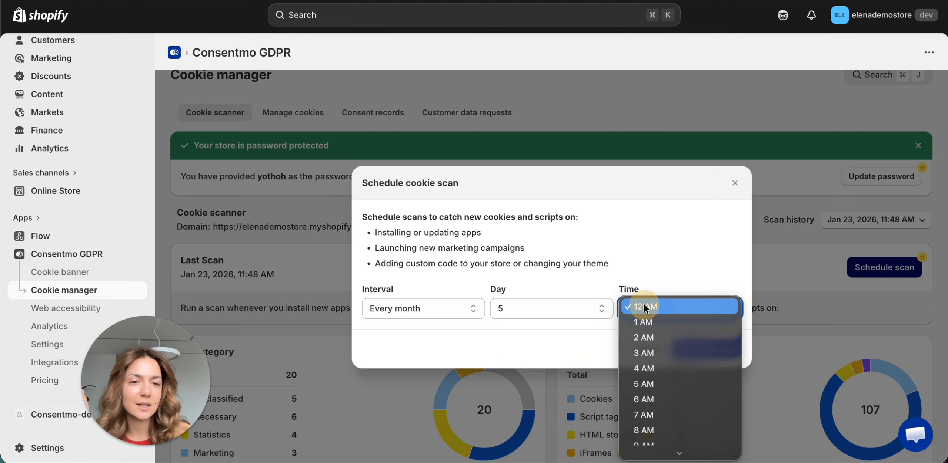
left_click(664, 324)
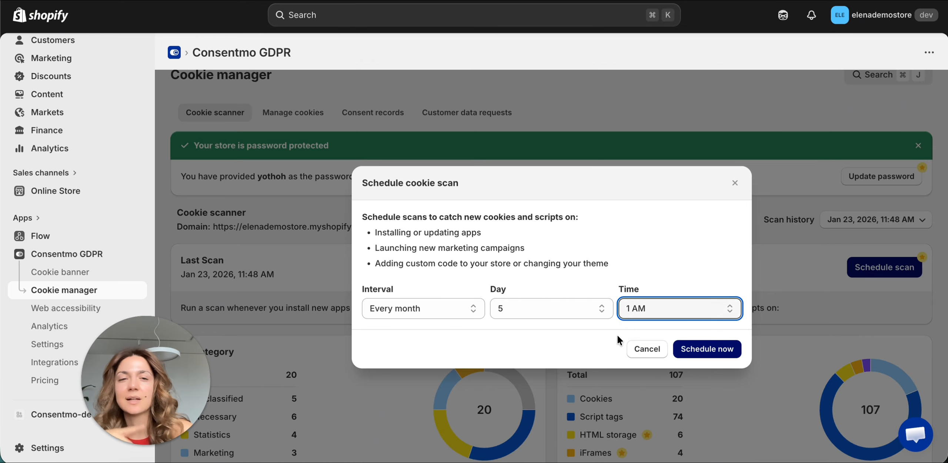
left_click(708, 350)
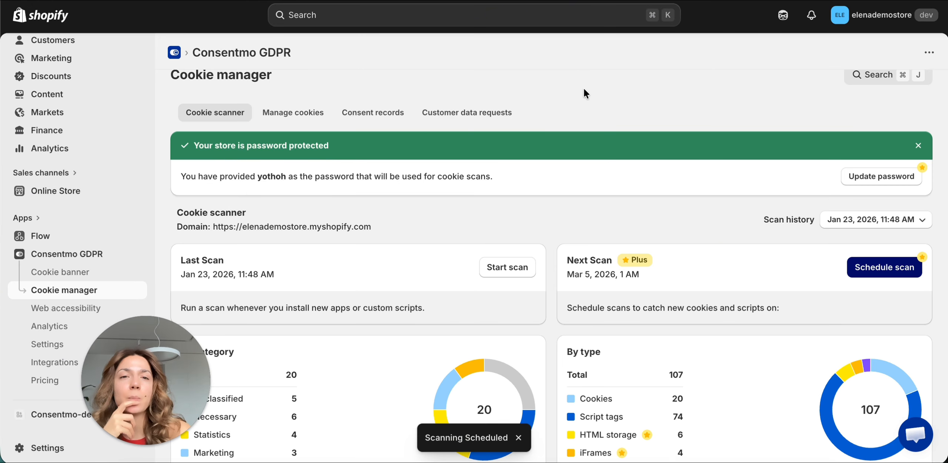
- Search the app for "cookie" and open the Cookie widget settings
scroll(585, 96, "up", 1)
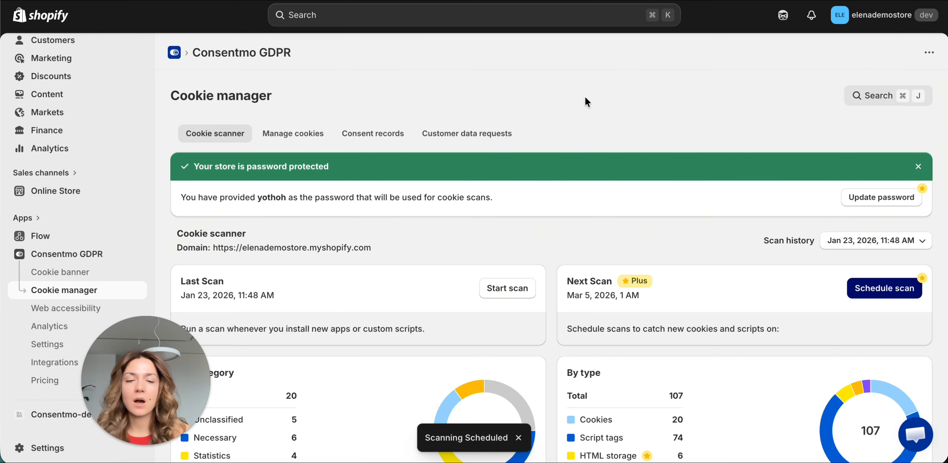
key("super+j")
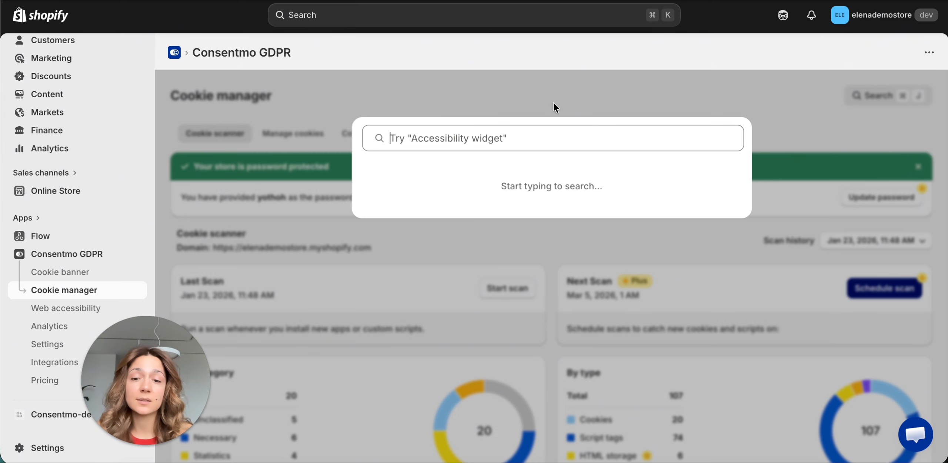
type("cook")
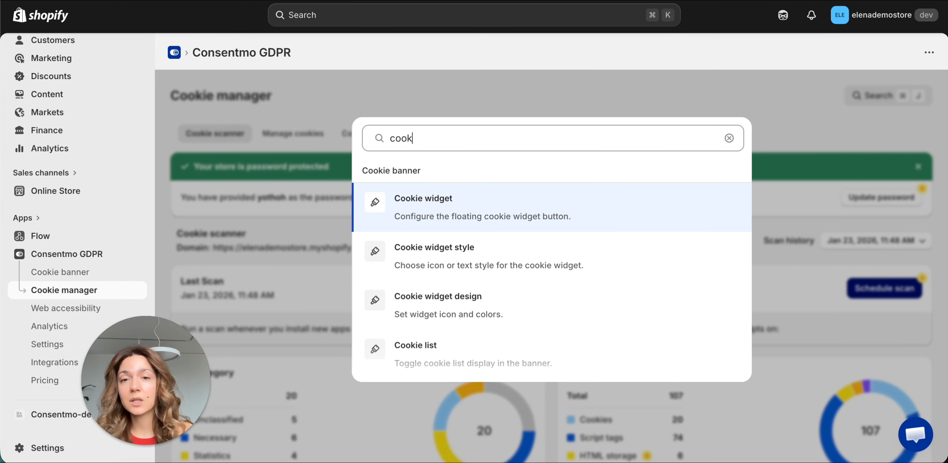
type("ie")
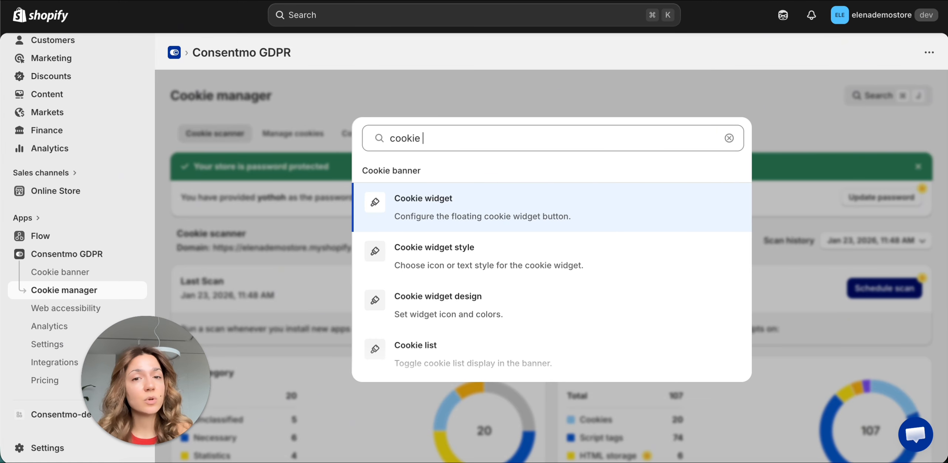
left_click(473, 219)
- Try the Text widget type, return to Icon, choose the toggle-shaped icon style and save the cookie widget settings
scroll(471, 216, "down", 4)
scroll(447, 209, "up", 7)
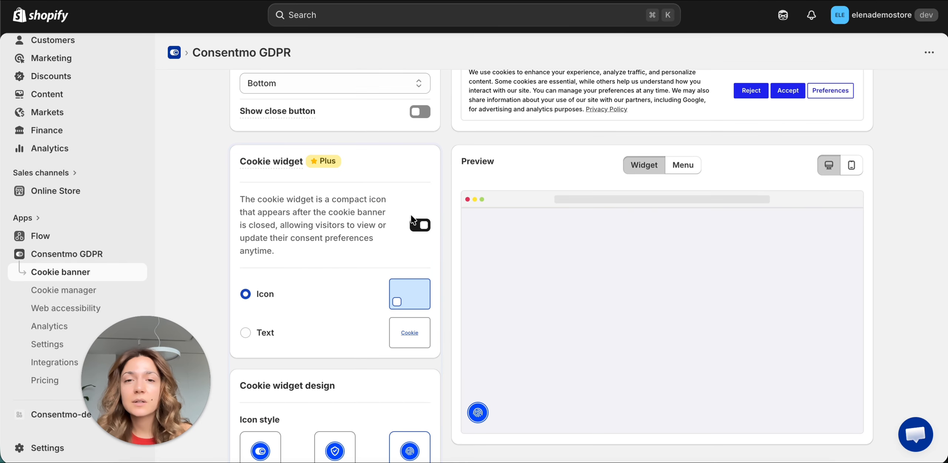
left_click(265, 333)
left_click(265, 295)
scroll(322, 328, "down", 3)
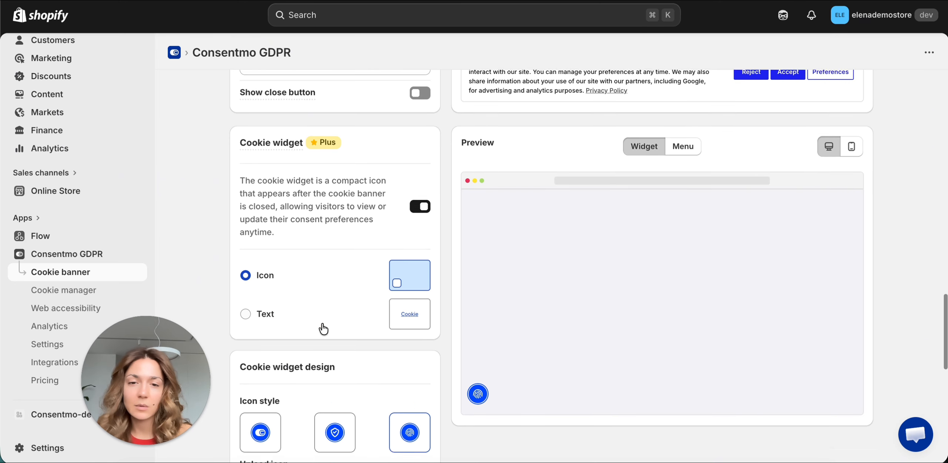
left_click(413, 361)
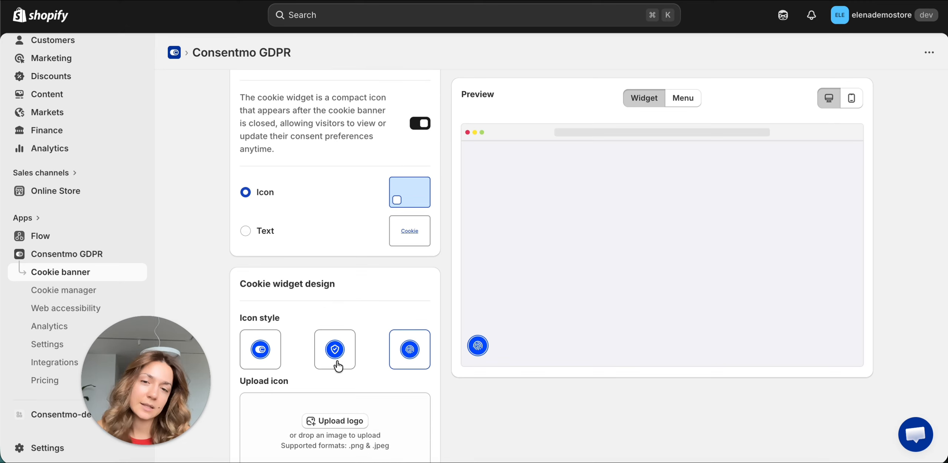
left_click(268, 354)
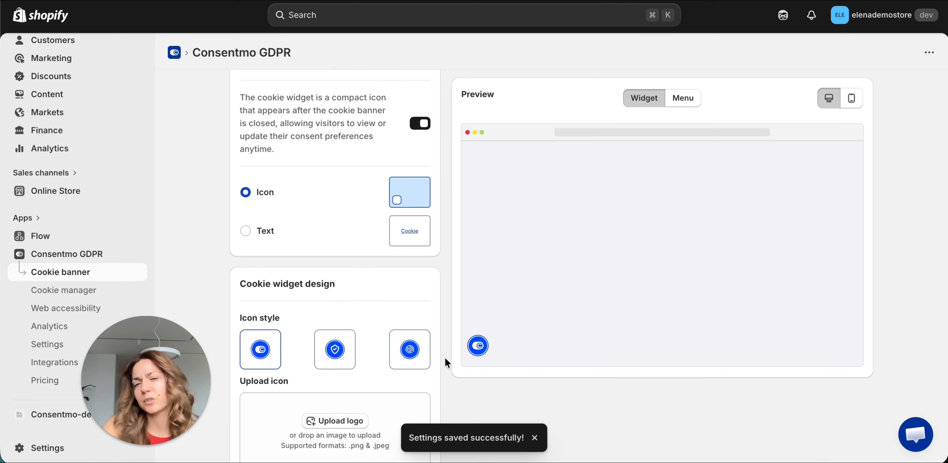
- Open the cookie widget's menu in the preview to examine its cookie settings and consent options
scroll(444, 351, "down", 3)
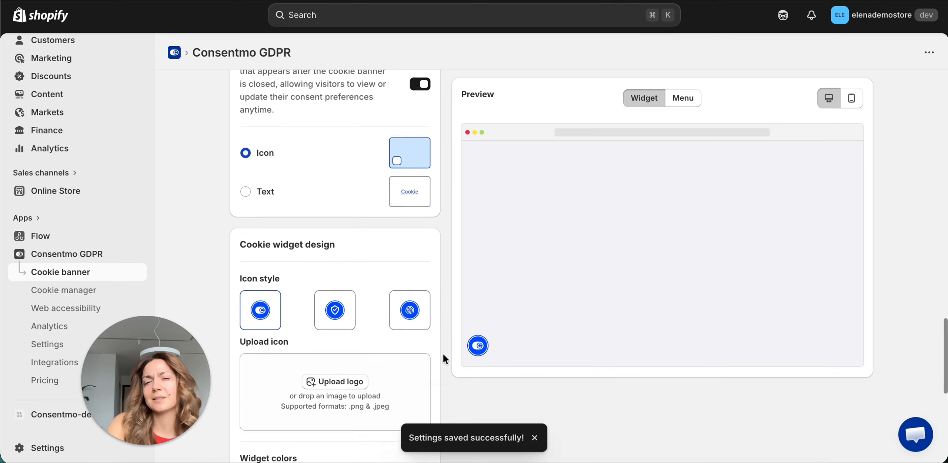
left_click(482, 348)
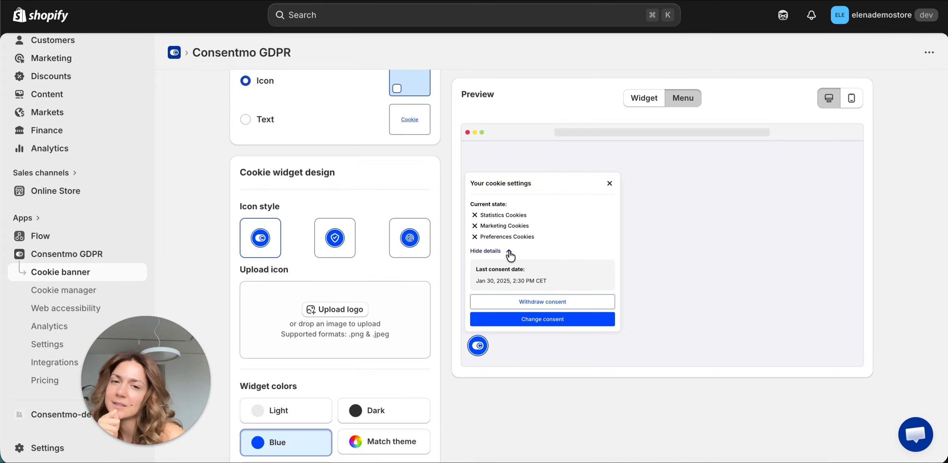
- Return to the Consentmo GDPR dashboard and switch the app's language to Français
scroll(447, 314, "down", 3)
scroll(447, 314, "up", 20)
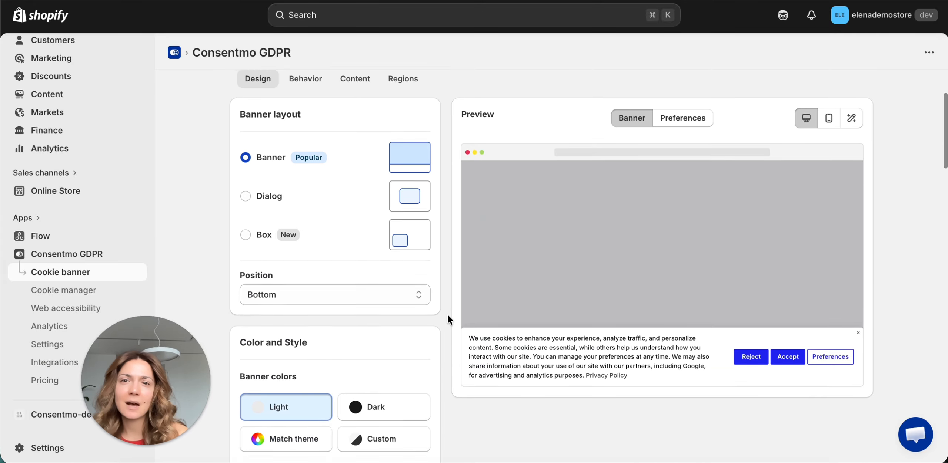
scroll(447, 314, "up", 3)
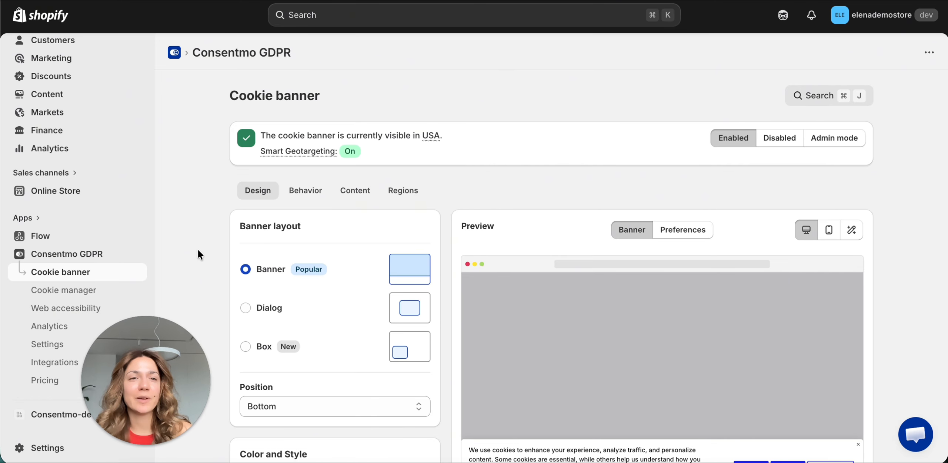
left_click(106, 259)
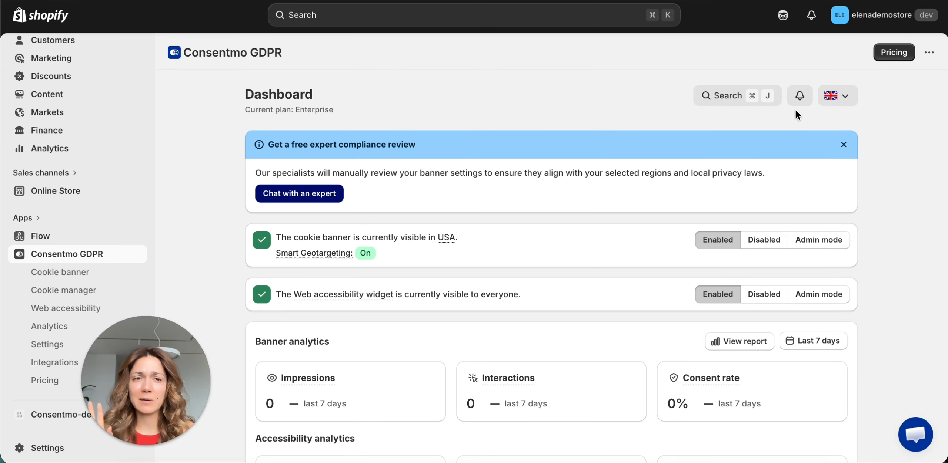
left_click(838, 99)
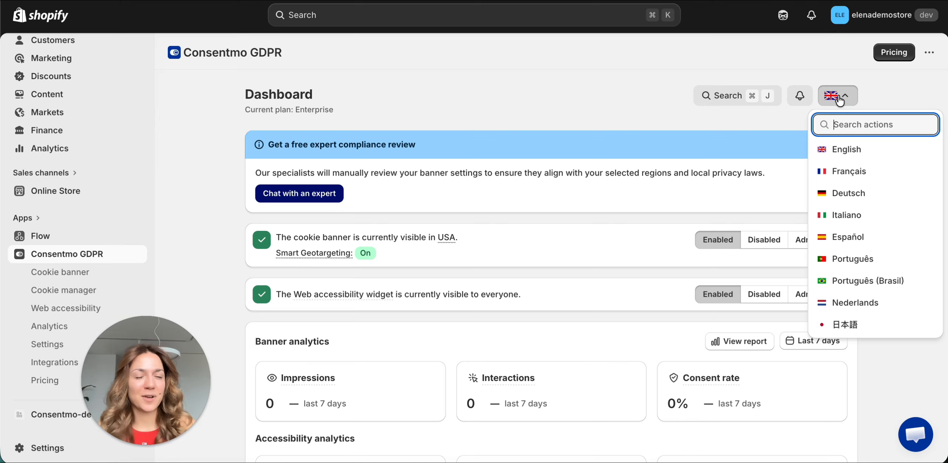
left_click(853, 172)
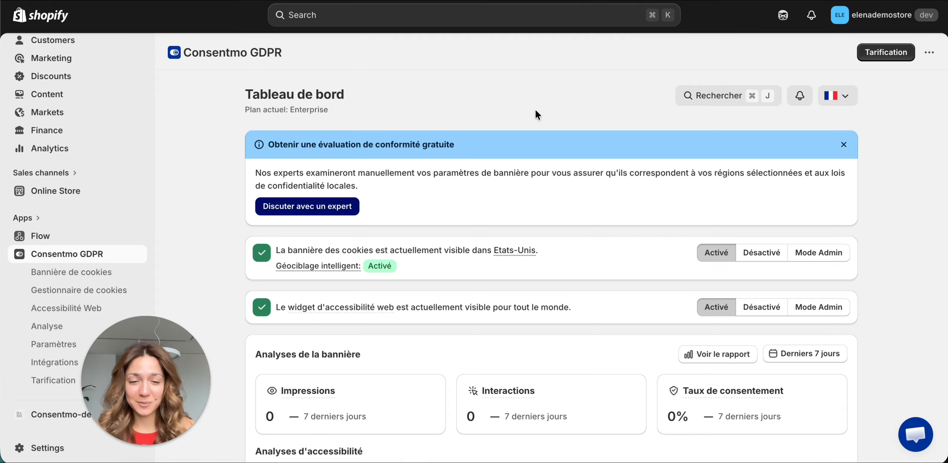
- Search the app for "ordre des" and open the "Controles d'interaction et d'affichage" settings
key("super+j")
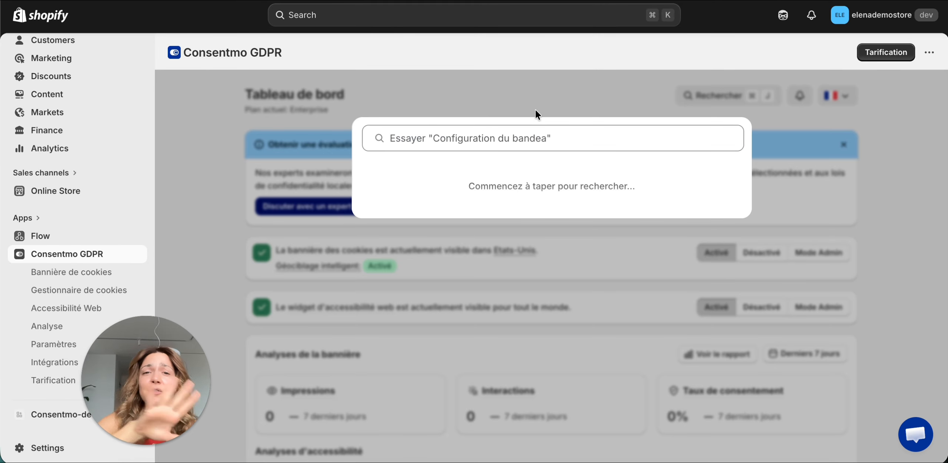
left_click(520, 143)
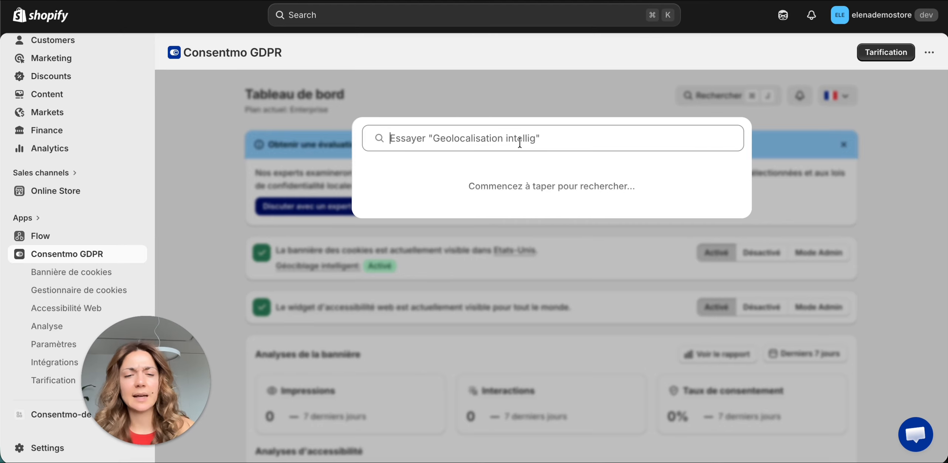
type("odr")
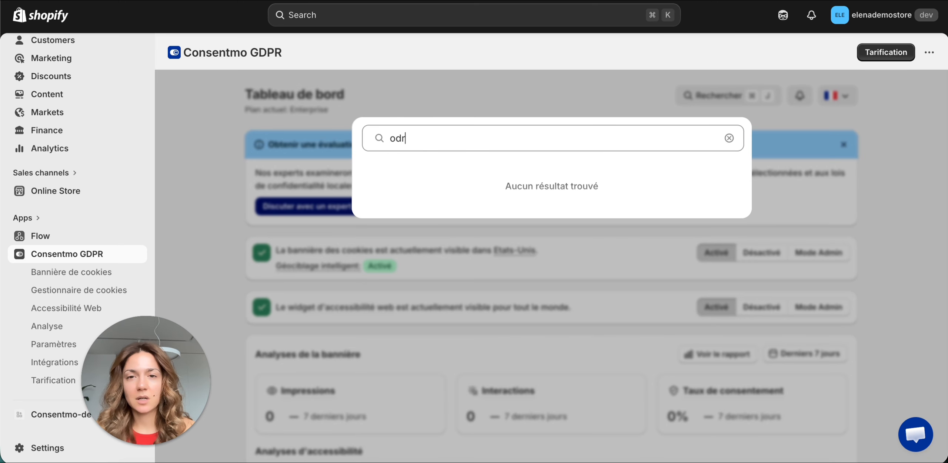
key("BackSpace")
key("BackSpace")
type("rd")
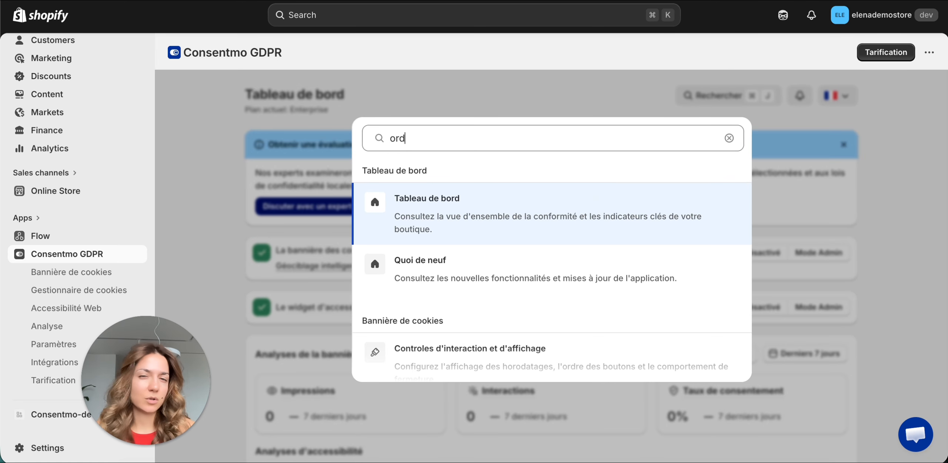
type("re des")
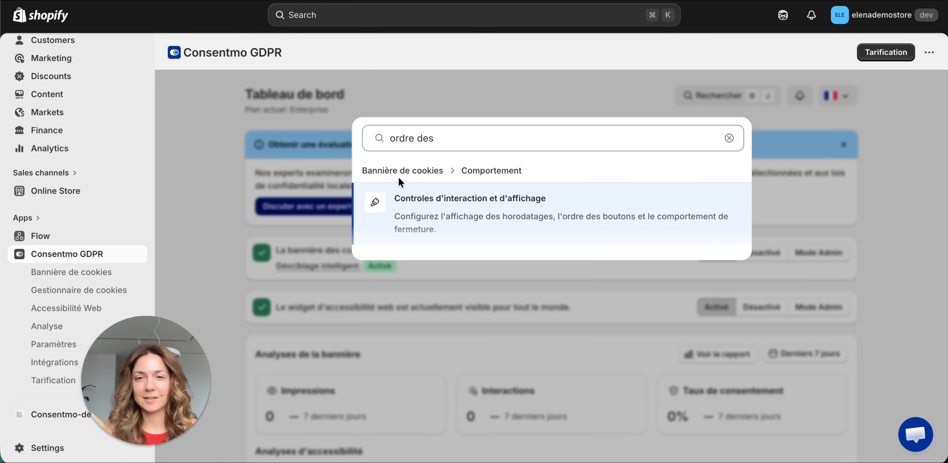
left_click(558, 213)
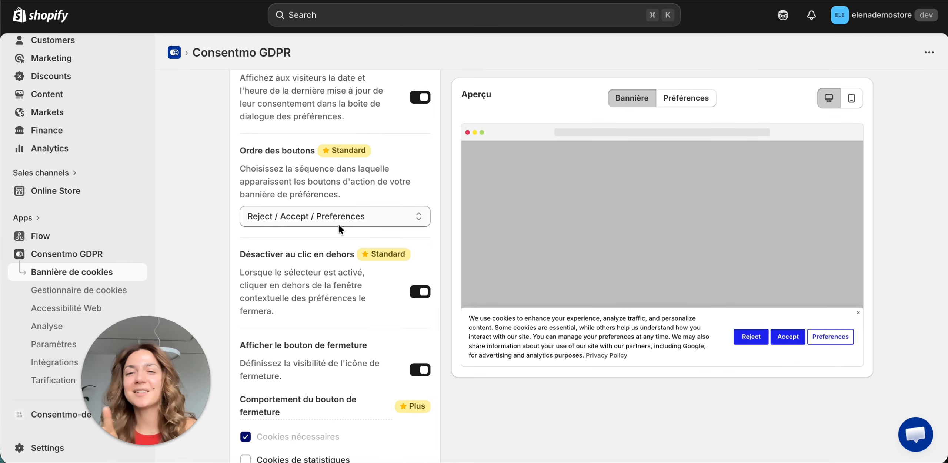
- Set the cookie banner's button order to Accept / Preferences / Reject and save the change
left_click(344, 214)
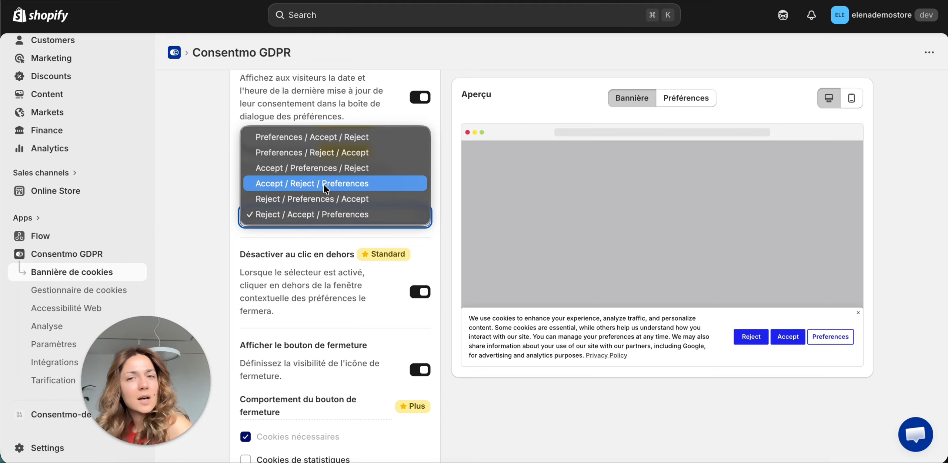
left_click(313, 168)
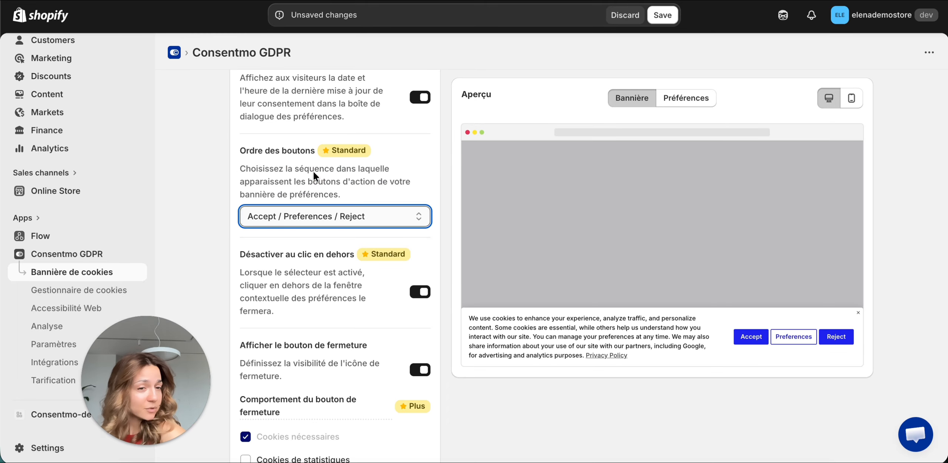
left_click(663, 15)
scroll(453, 172, "up", 15)
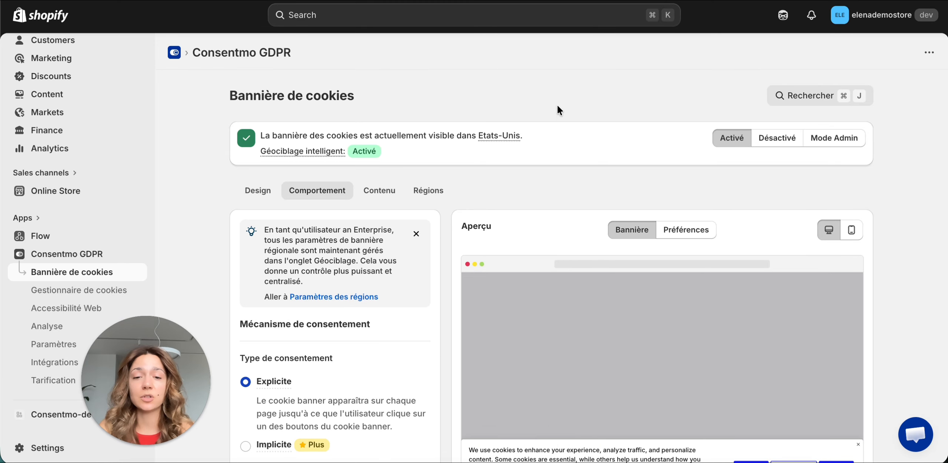
- Search the app for "regions" and open the cookie banner's Régions settings
key("super+j")
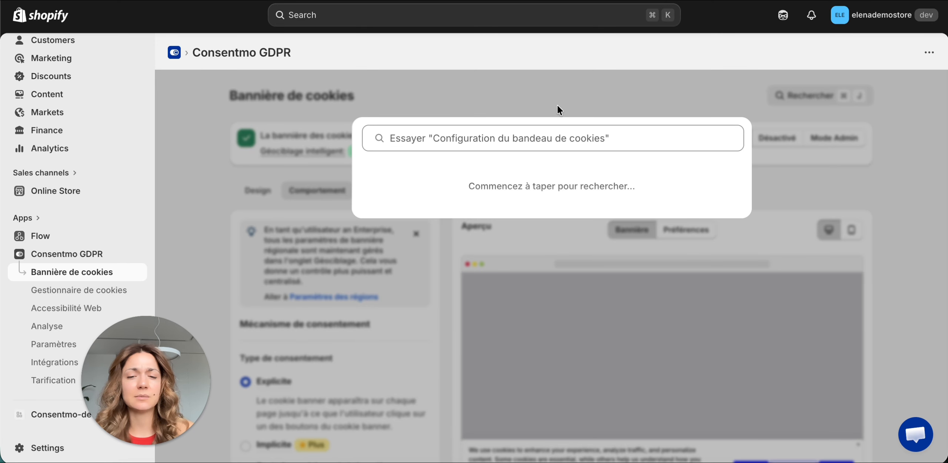
type("regions")
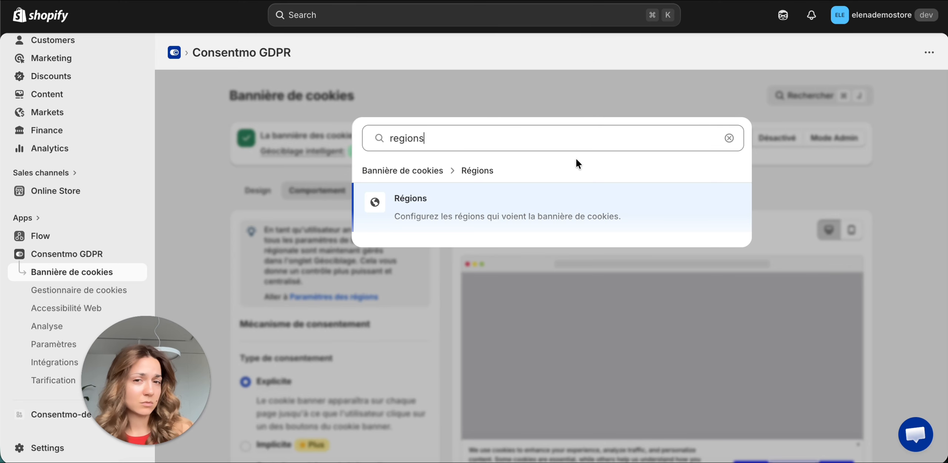
left_click(505, 207)
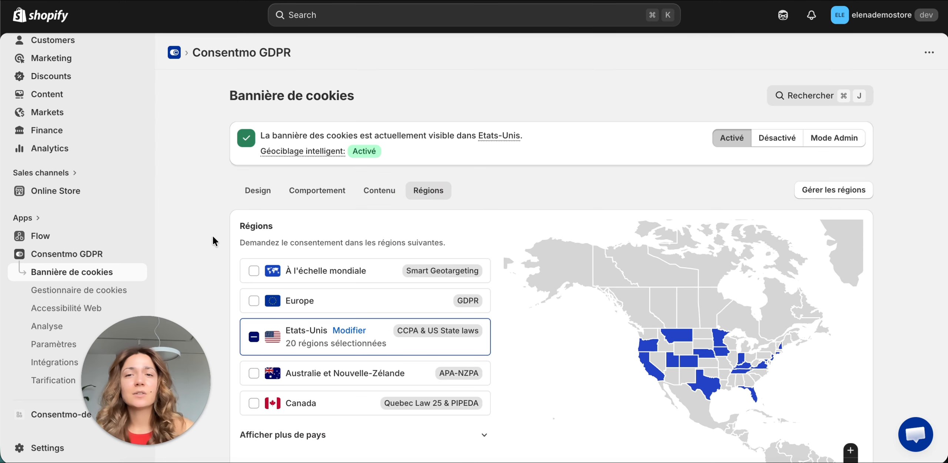
- Add Europe (GDPR) to the regions where the cookie banner requests consent and save
scroll(213, 241, "down", 2)
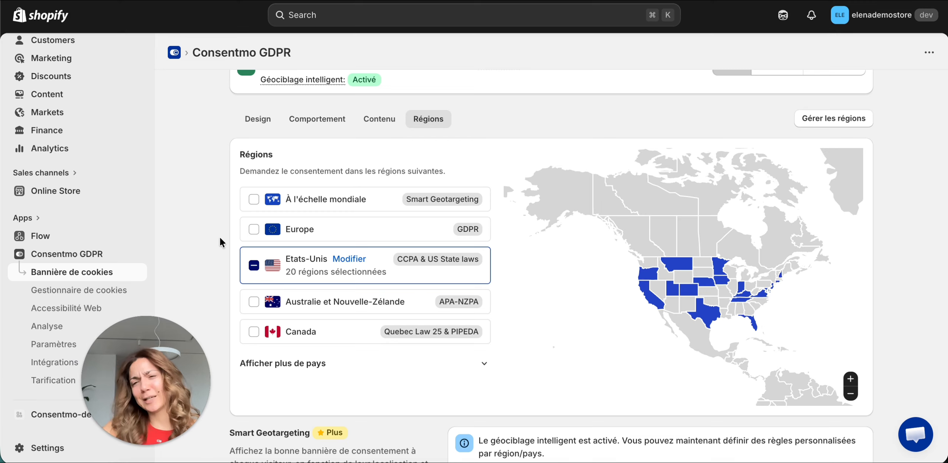
left_click(253, 230)
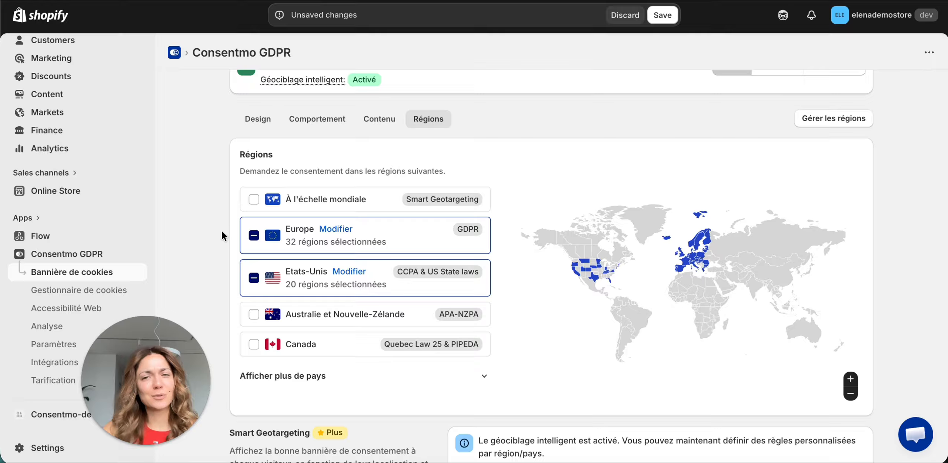
left_click(663, 18)
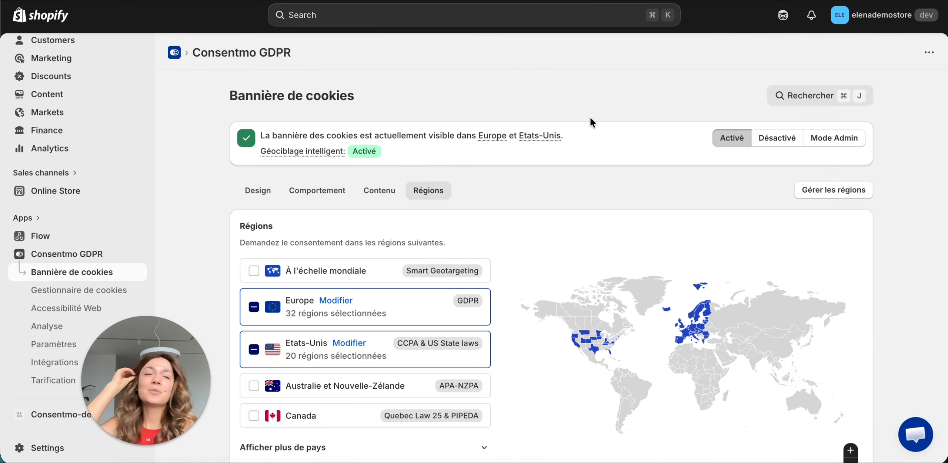
- Return to the app's dashboard and view the available interface languages without changing the selection
left_click(80, 254)
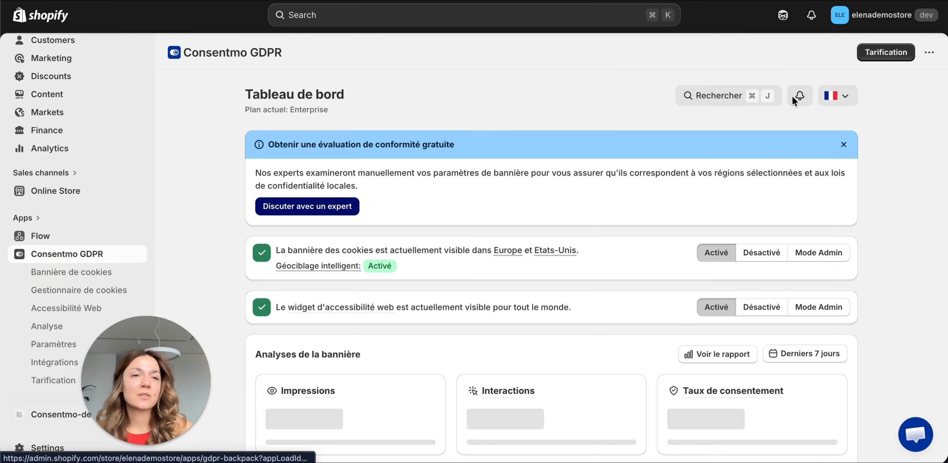
left_click(842, 99)
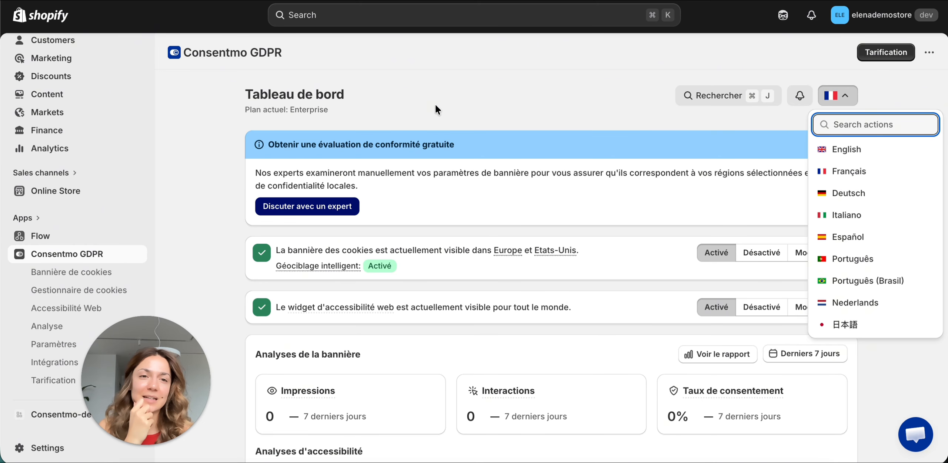
left_click(497, 120)
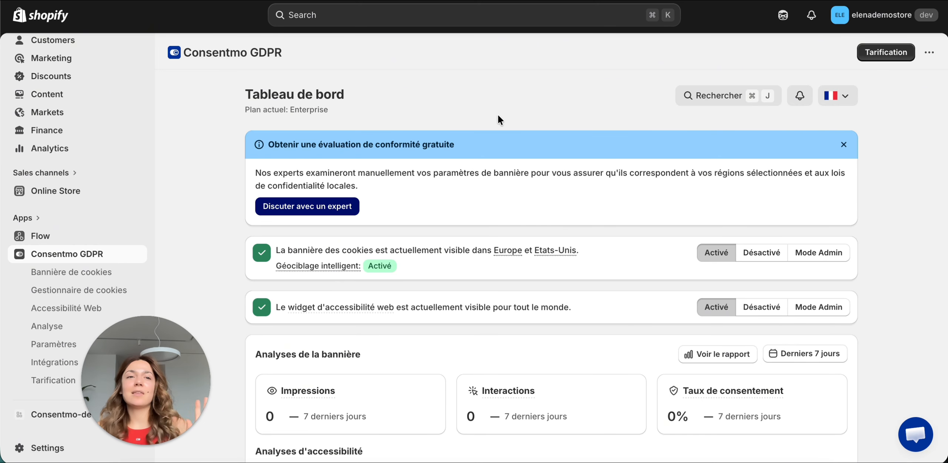